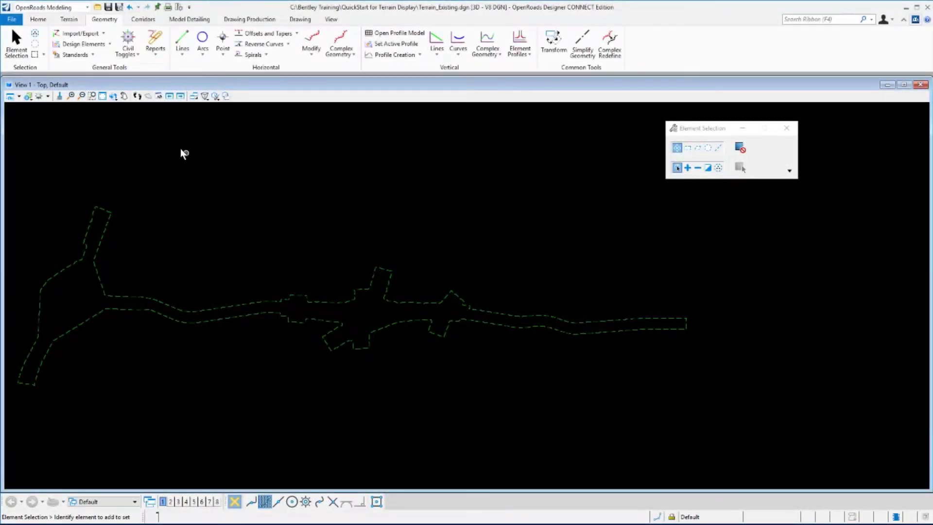
# - Switch the ribbon from the geometry tools to the Home tools
pyautogui.click(39, 20)
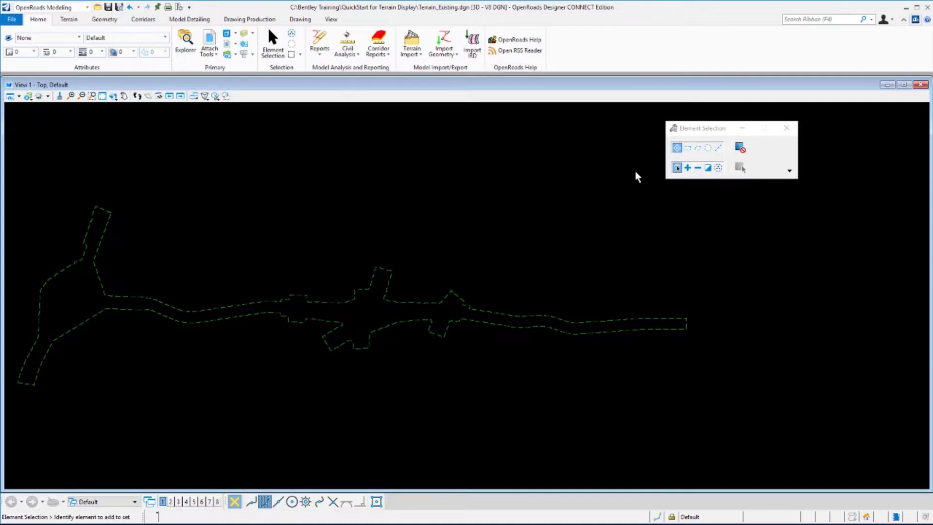
# - Select the Existing_Terrain model by picking its boundary
pyautogui.click(241, 304)
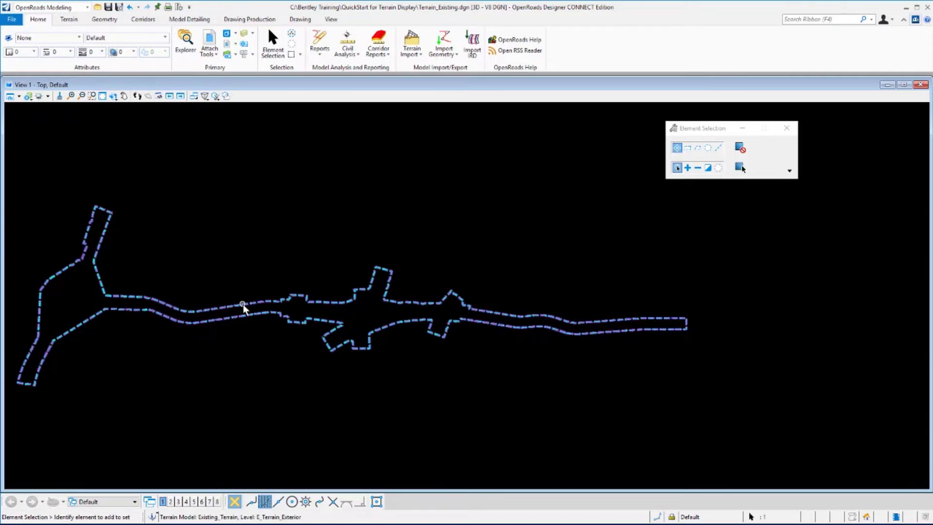
pyautogui.moveTo(247, 304)
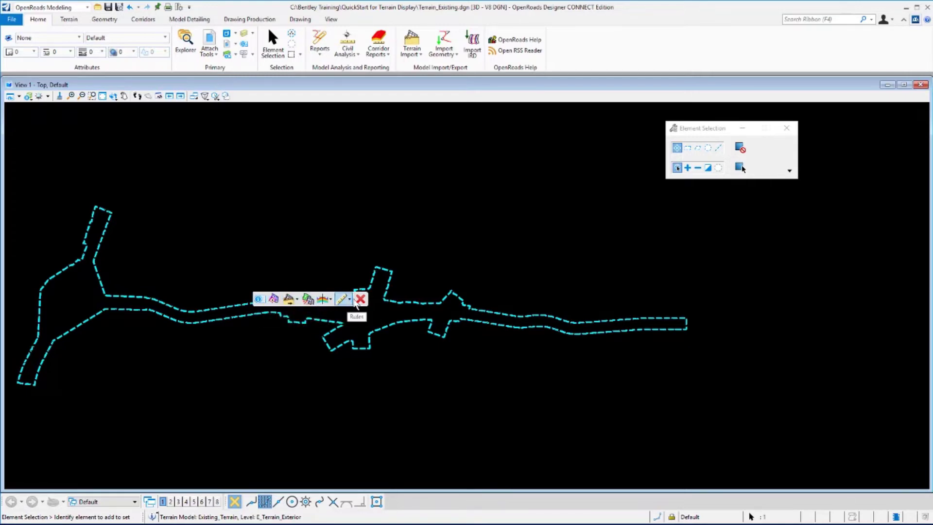
# - In the terrain's quick properties, preview Triangles set to On, then return them to Off
pyautogui.click(259, 299)
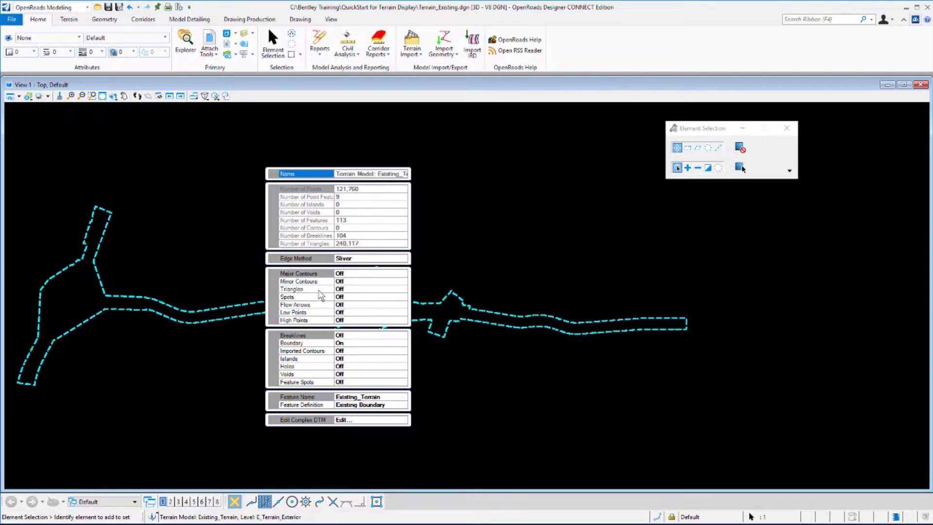
pyautogui.click(372, 290)
pyautogui.click(403, 289)
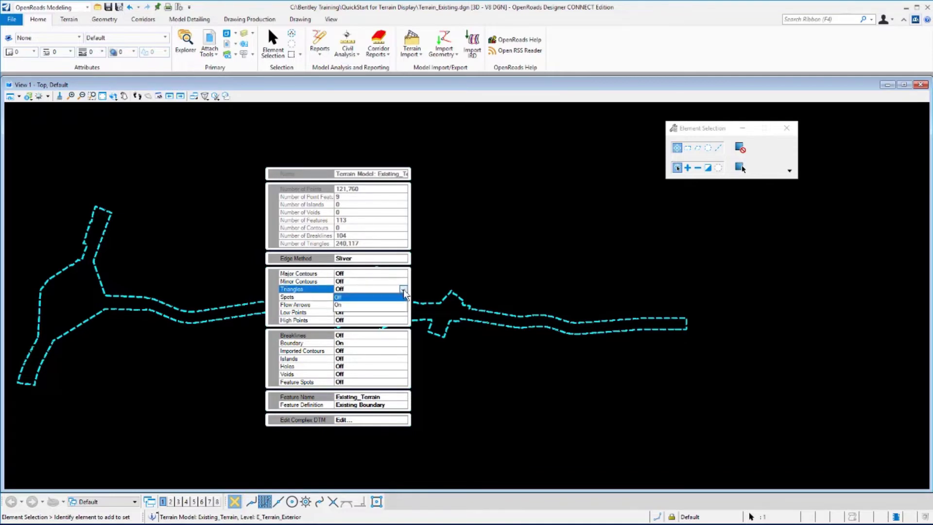
pyautogui.click(341, 311)
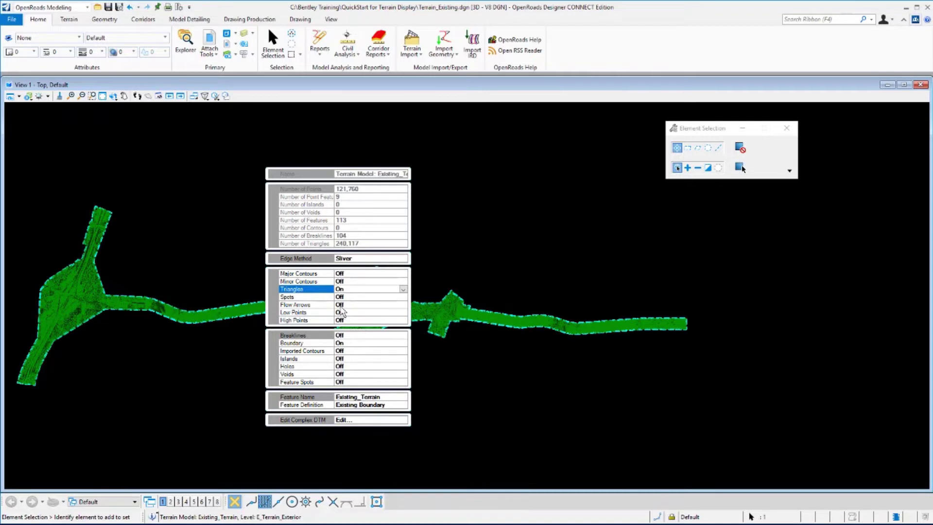
pyautogui.click(403, 290)
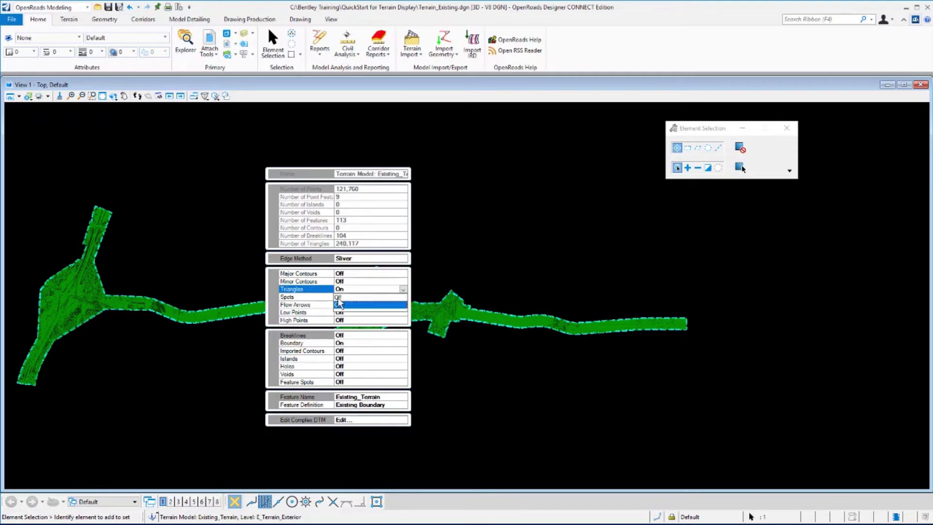
pyautogui.click(340, 304)
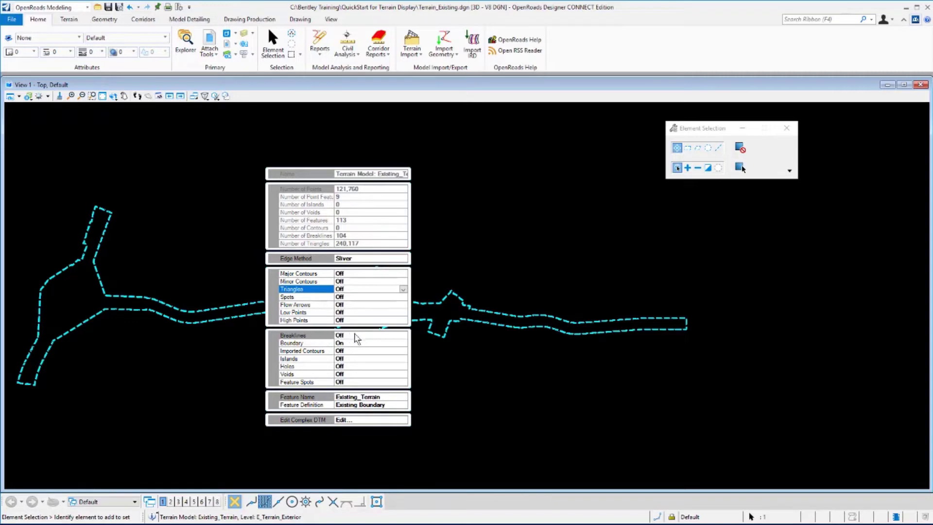
# - Set the Existing_Terrain Breaklines display to On in quick properties
pyautogui.click(403, 338)
pyautogui.click(403, 337)
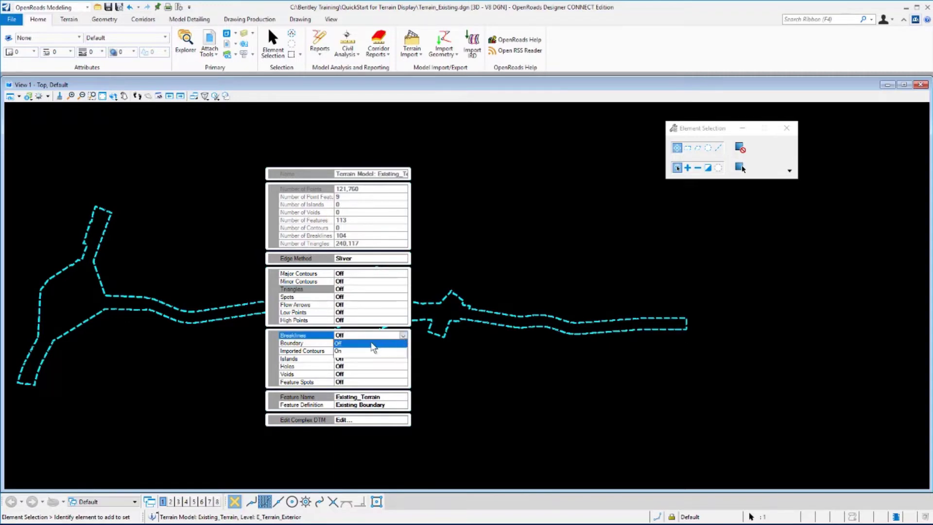
pyautogui.click(347, 352)
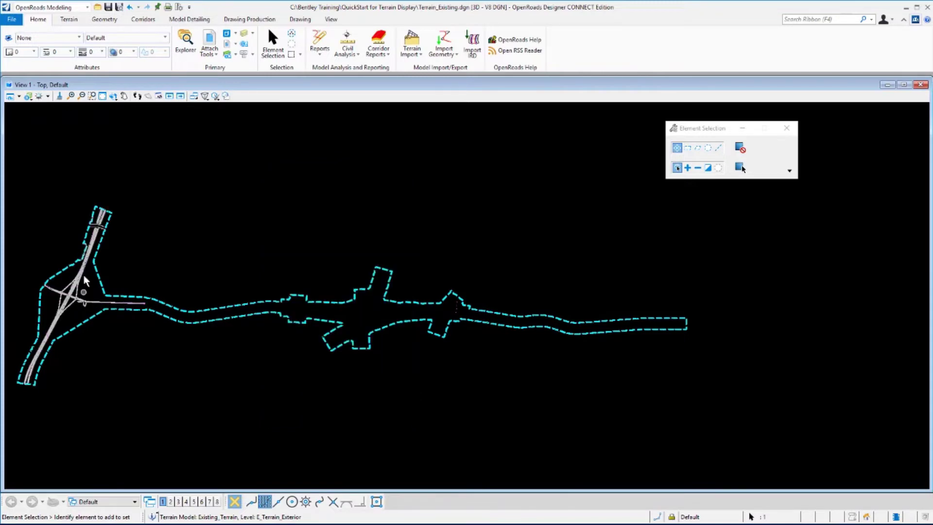
pyautogui.moveTo(82, 324)
pyautogui.moveTo(246, 303)
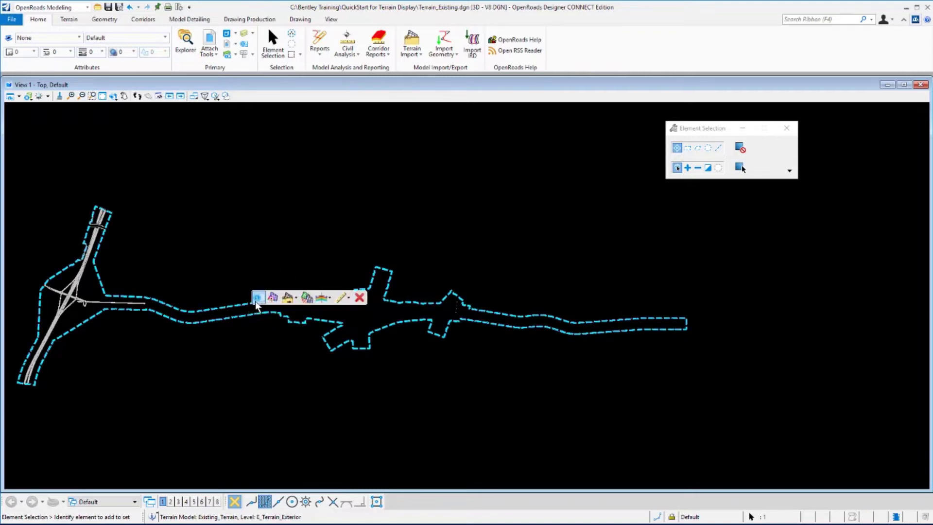
# - Turn Triangles On in the terrain's quick properties, shown alongside the breaklines
pyautogui.click(258, 297)
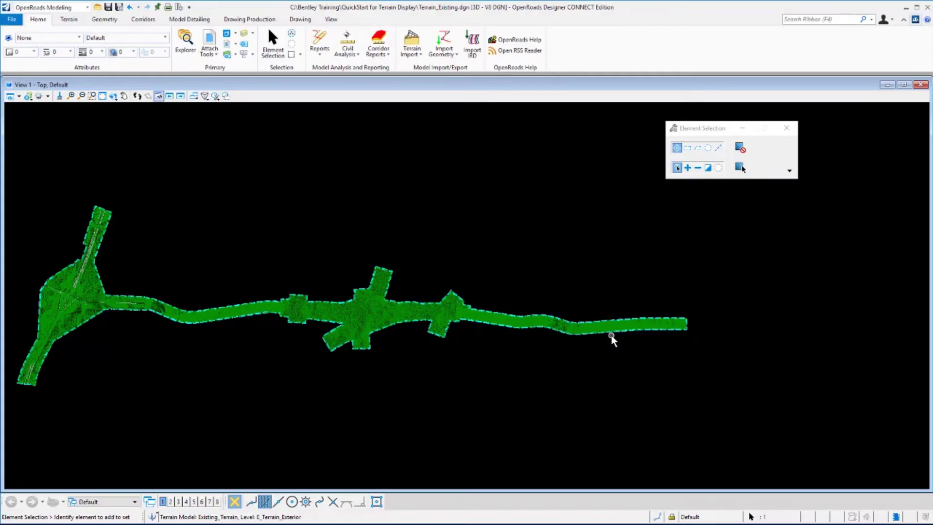
# - Fit Existing_Terrain in the view, then open and widen its full Properties panel
pyautogui.click(102, 95)
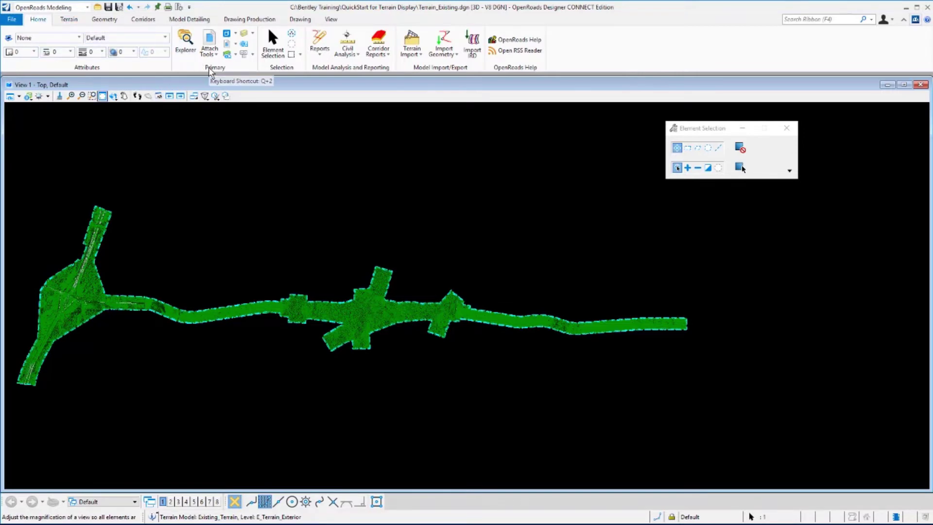
pyautogui.click(244, 47)
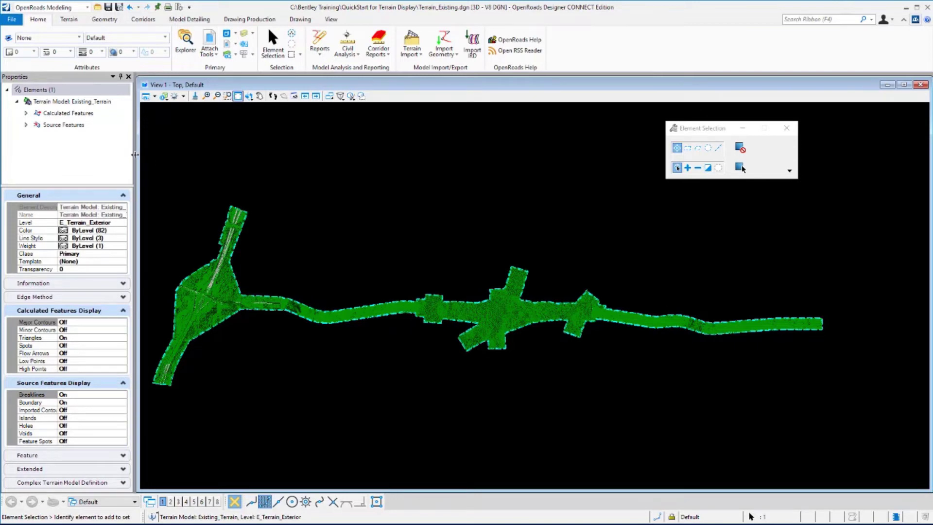
pyautogui.moveTo(135, 155); pyautogui.dragTo(166, 156)
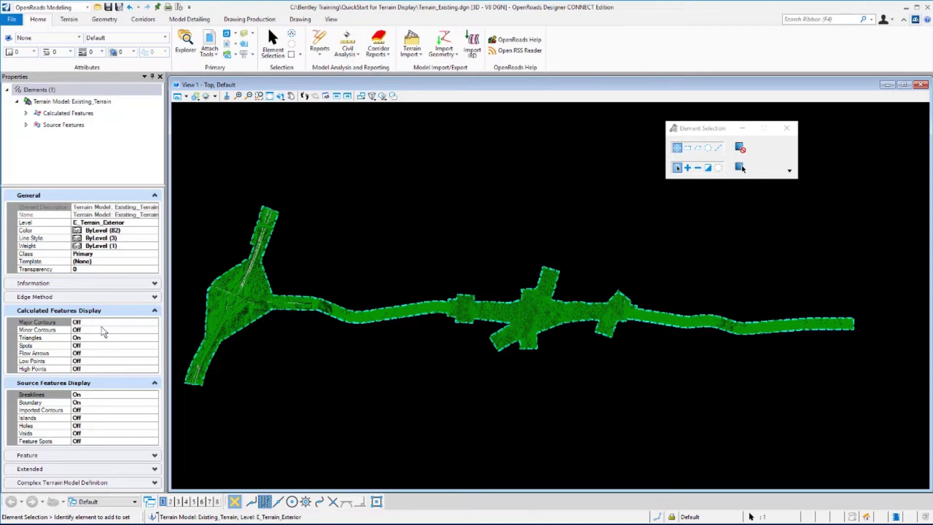
# - Set Minor Contours to On, and set Triangles and Breaklines to Off
pyautogui.click(98, 322)
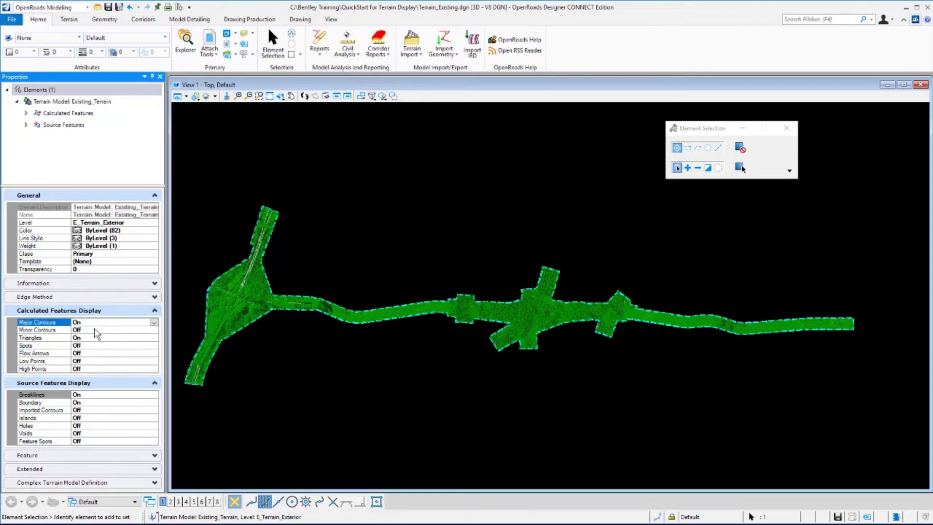
pyautogui.doubleClick(94, 330)
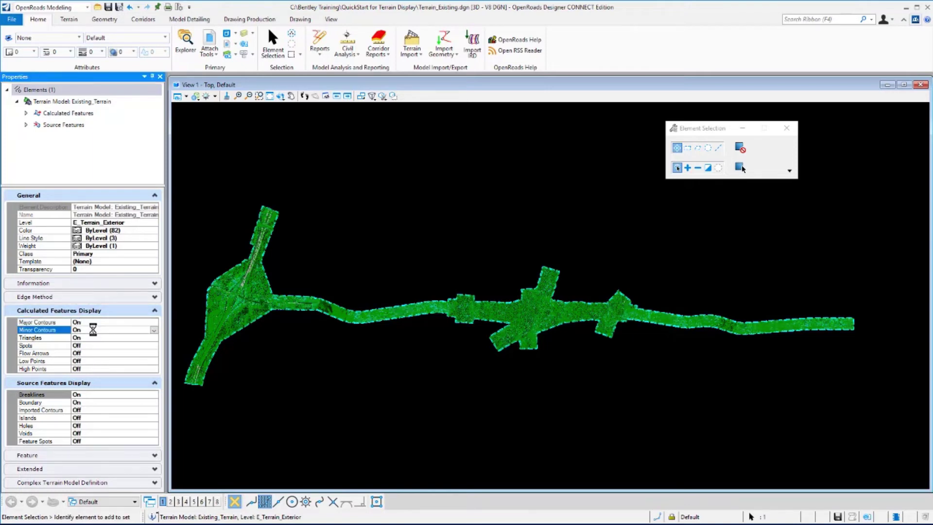
pyautogui.doubleClick(93, 337)
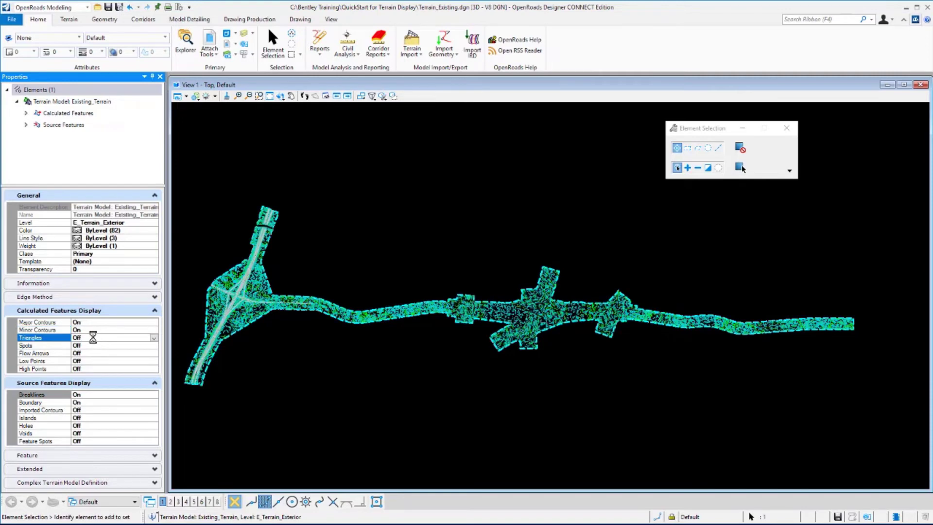
pyautogui.click(87, 395)
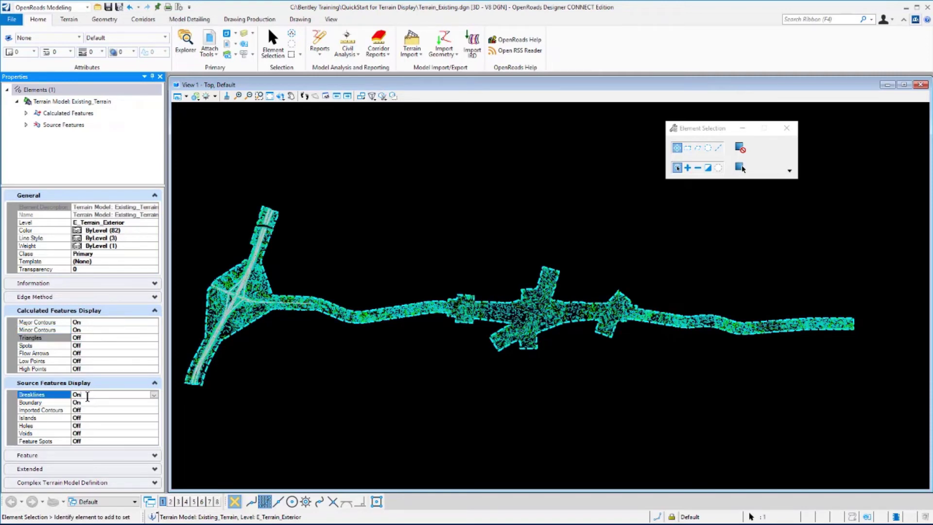
pyautogui.doubleClick(87, 395)
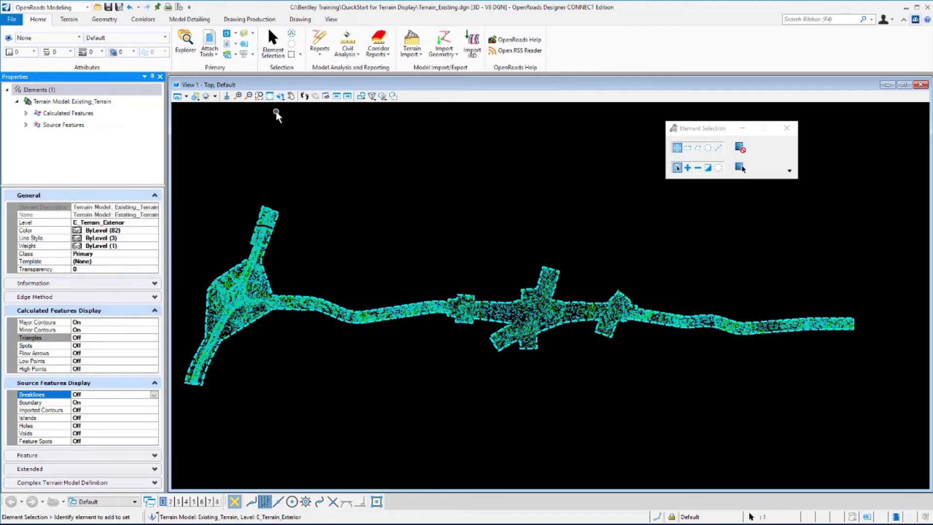
# - Window-zoom twice into the left junction until contour labels like 140.0' are readable
pyautogui.click(259, 96)
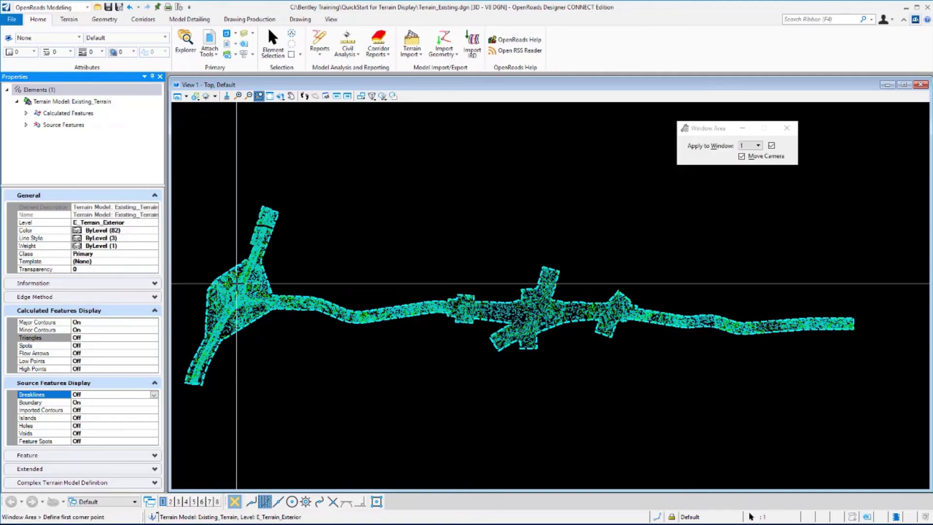
pyautogui.click(214, 283)
pyautogui.click(286, 327)
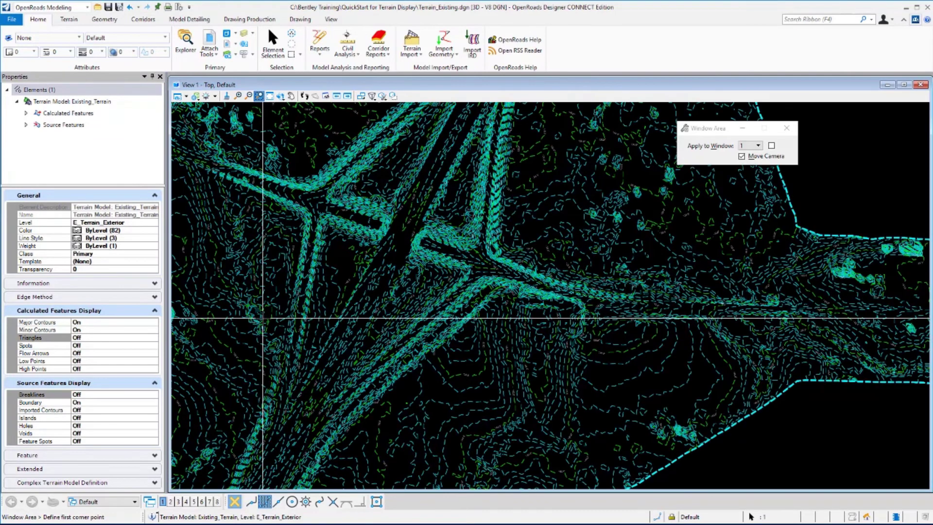
pyautogui.click(451, 303)
pyautogui.click(562, 430)
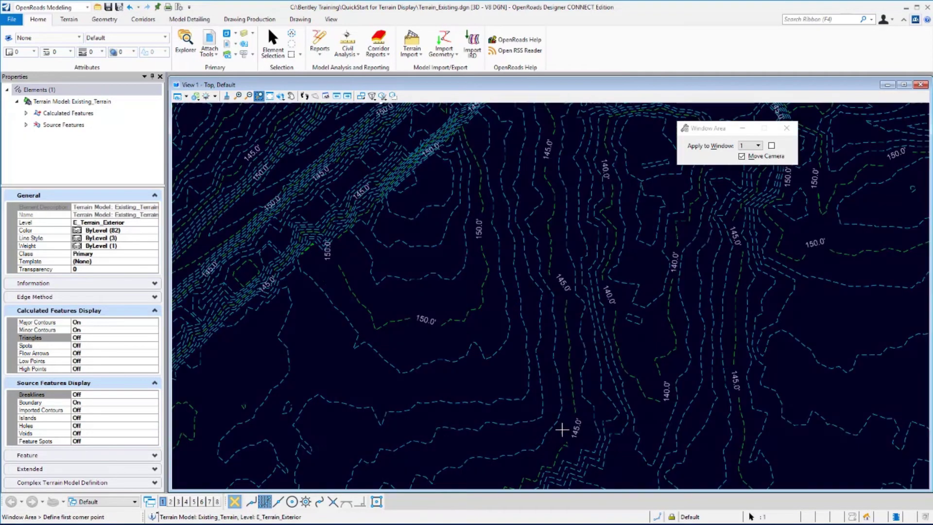
pyautogui.rightClick(474, 412)
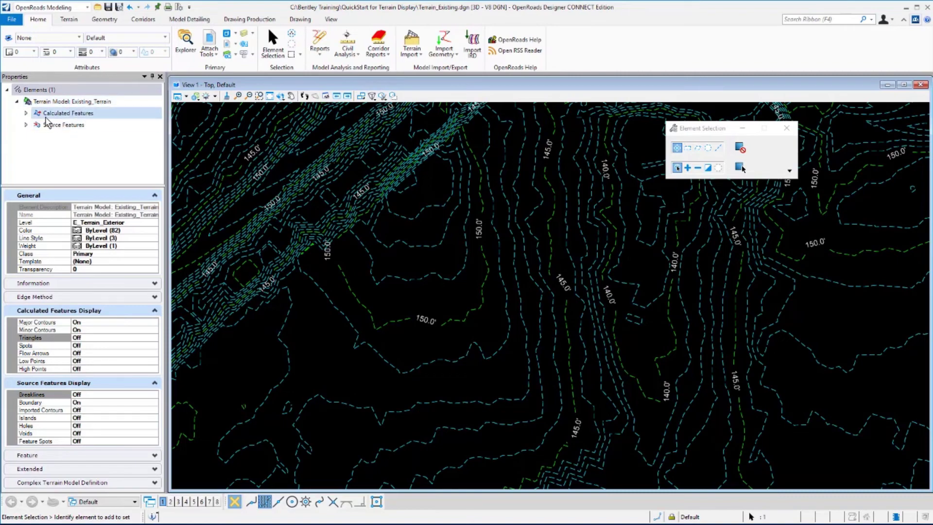
# - Expand Calculated Features > Contours to show the 5' major and 1' minor intervals
pyautogui.click(26, 114)
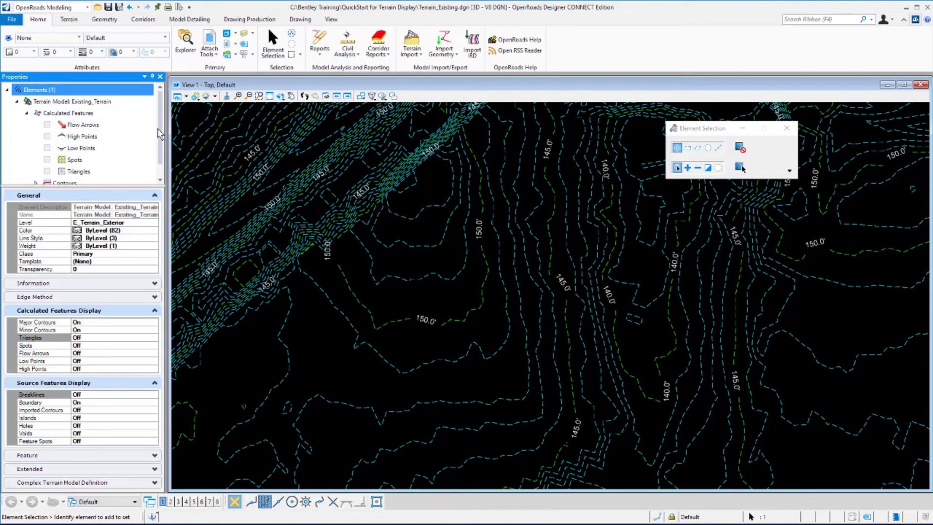
pyautogui.moveTo(161, 142); pyautogui.dragTo(162, 149)
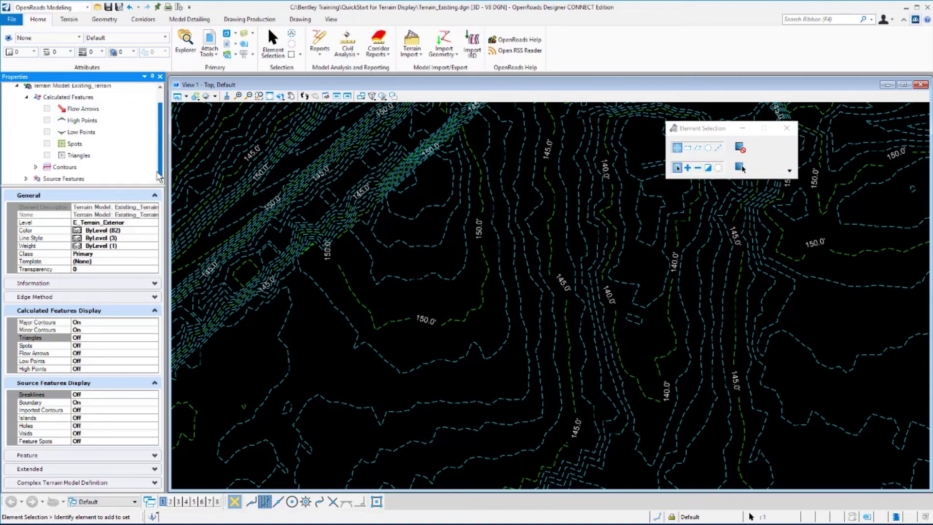
pyautogui.click(36, 167)
pyautogui.moveTo(159, 146); pyautogui.dragTo(160, 154)
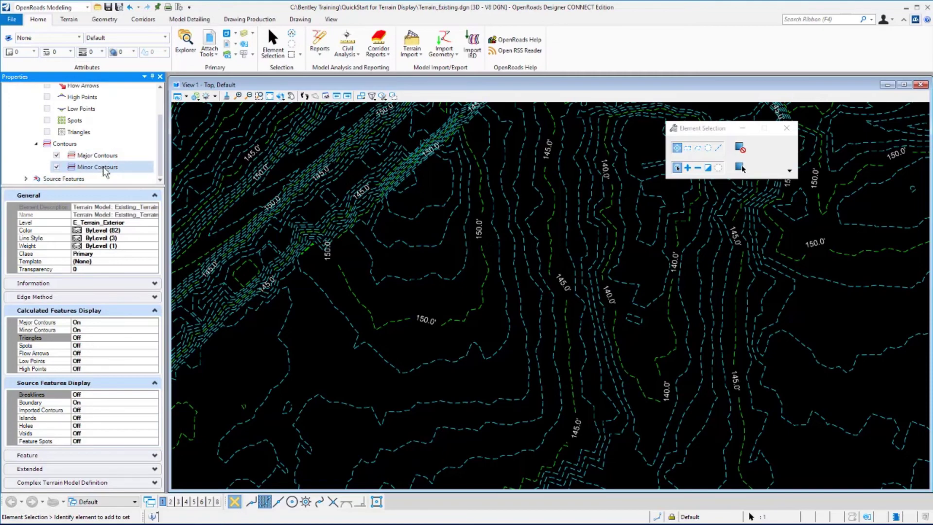
pyautogui.click(65, 144)
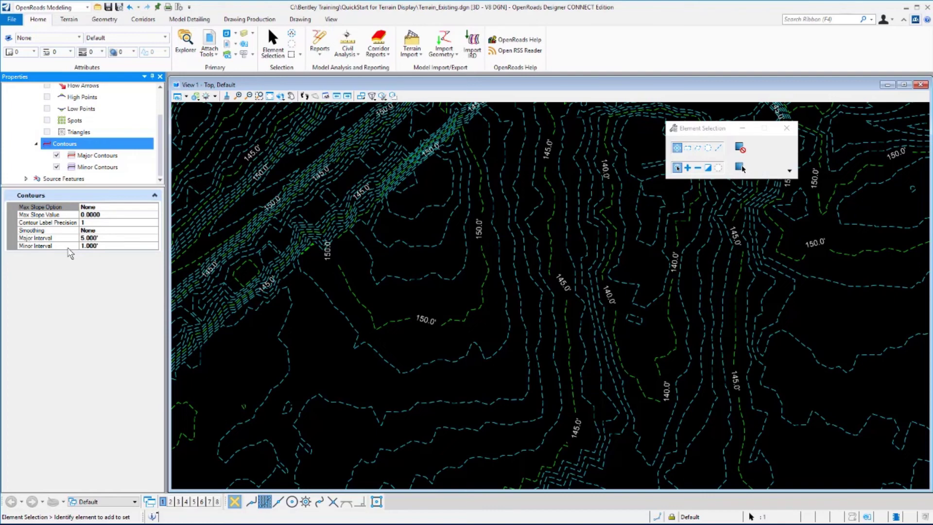
# - Change the contour Major Interval to 20 and the Minor Interval to 5
pyautogui.click(104, 238)
pyautogui.click(105, 239)
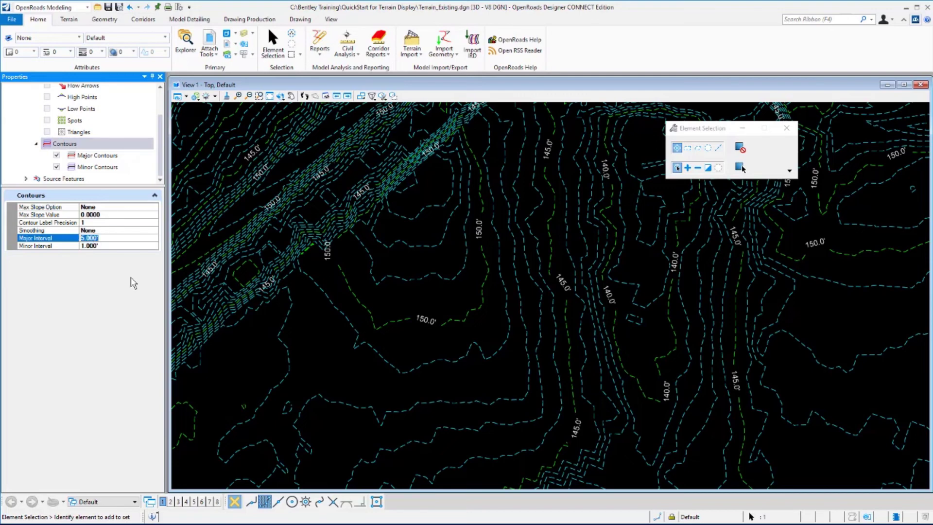
pyautogui.write('20')
pyautogui.click(91, 246)
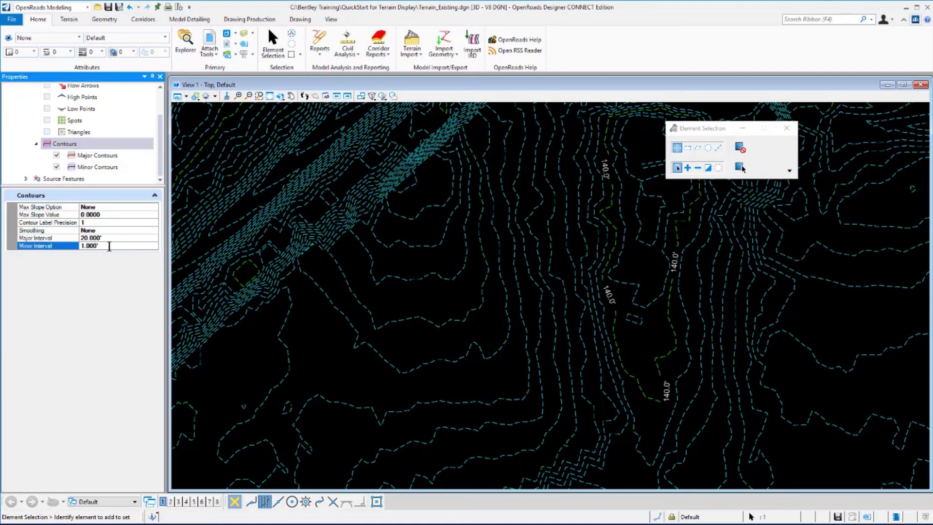
pyautogui.moveTo(101, 245); pyautogui.dragTo(80, 243)
pyautogui.write('5')
pyautogui.press('Return')
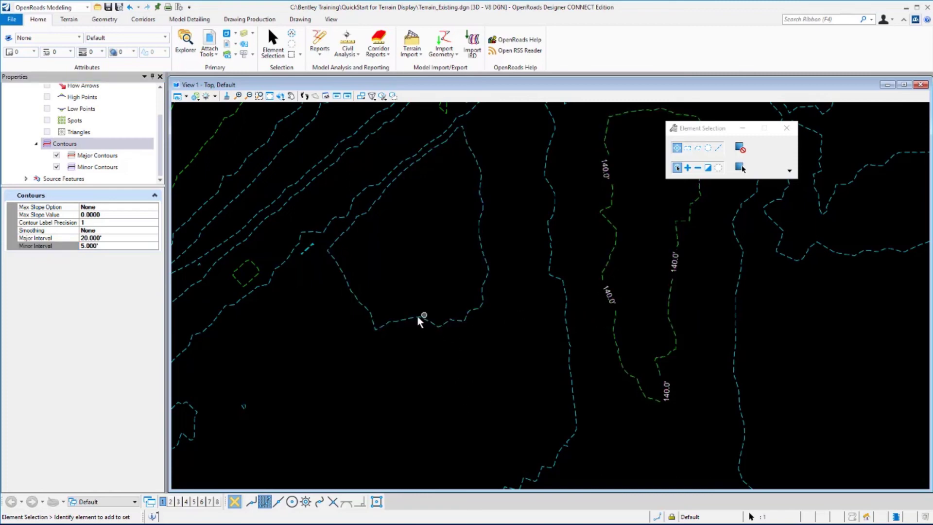
# - Pan the view down and right to the stretch of Existing_Terrain contours labelled 160.0'
pyautogui.moveTo(401, 274); pyautogui.dragTo(488, 480, button='middle')
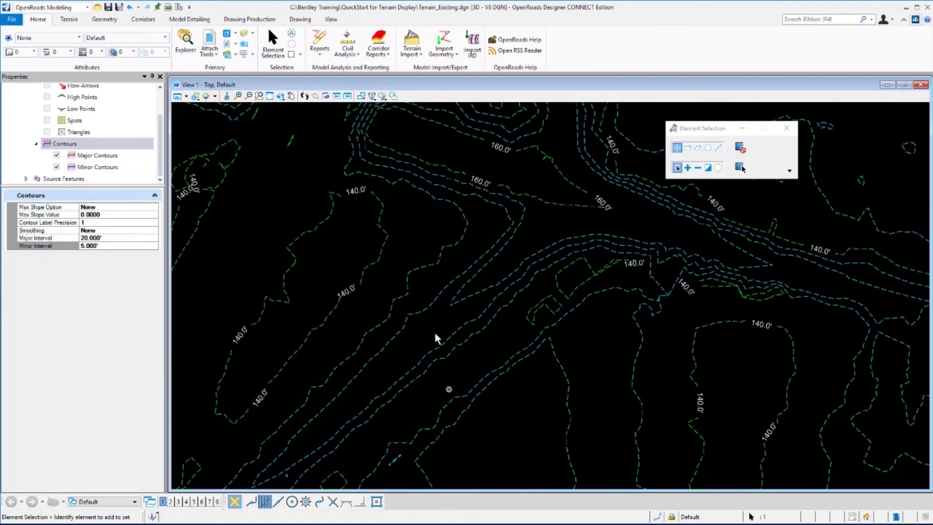